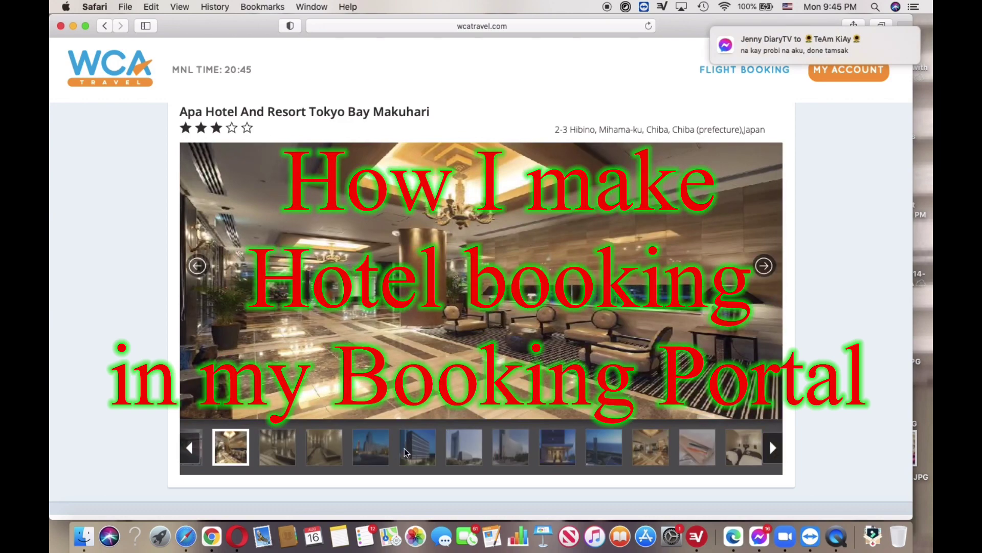
# Page through the hotel photos, from exterior shots and lobby to the twin-bed room photo
pyautogui.click(418, 455)
pyautogui.click(461, 455)
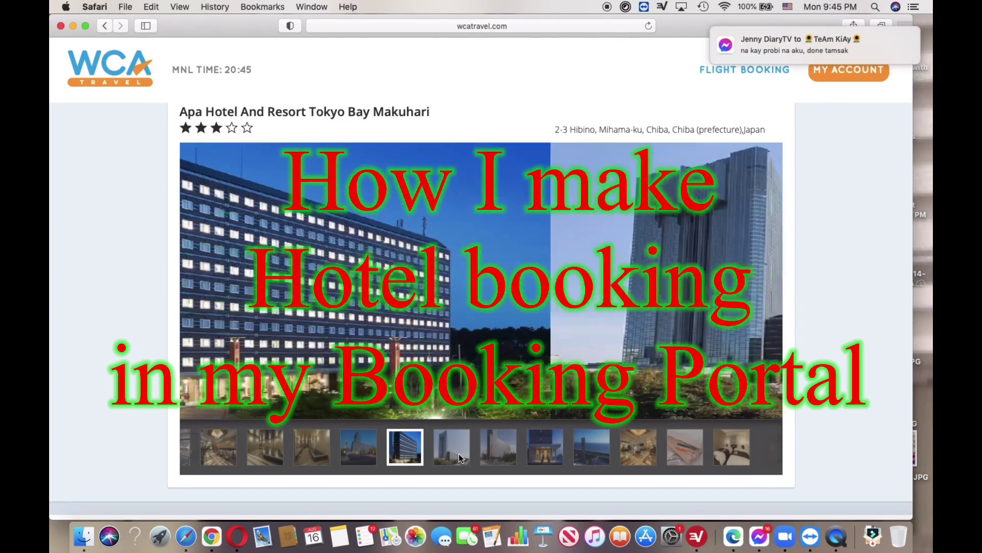
pyautogui.click(506, 457)
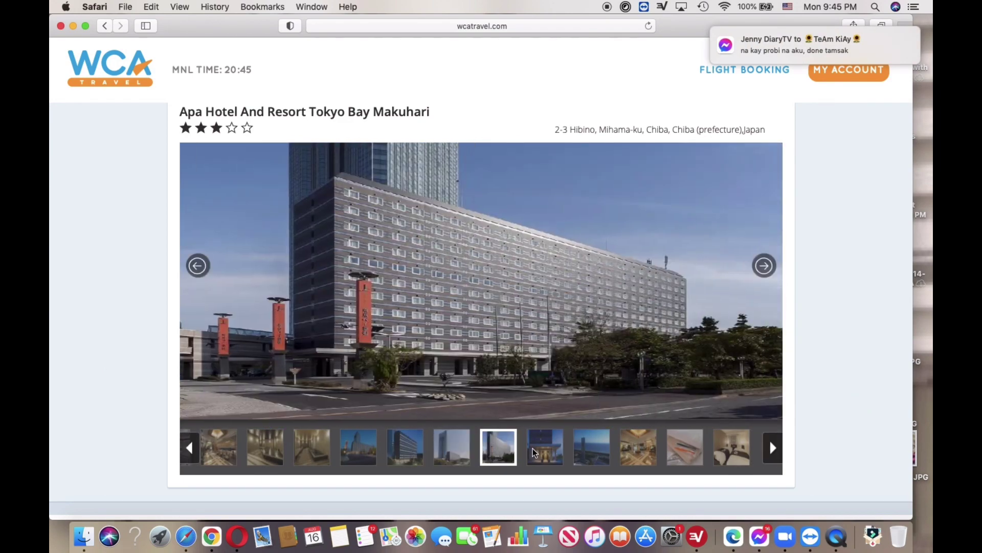
pyautogui.click(547, 453)
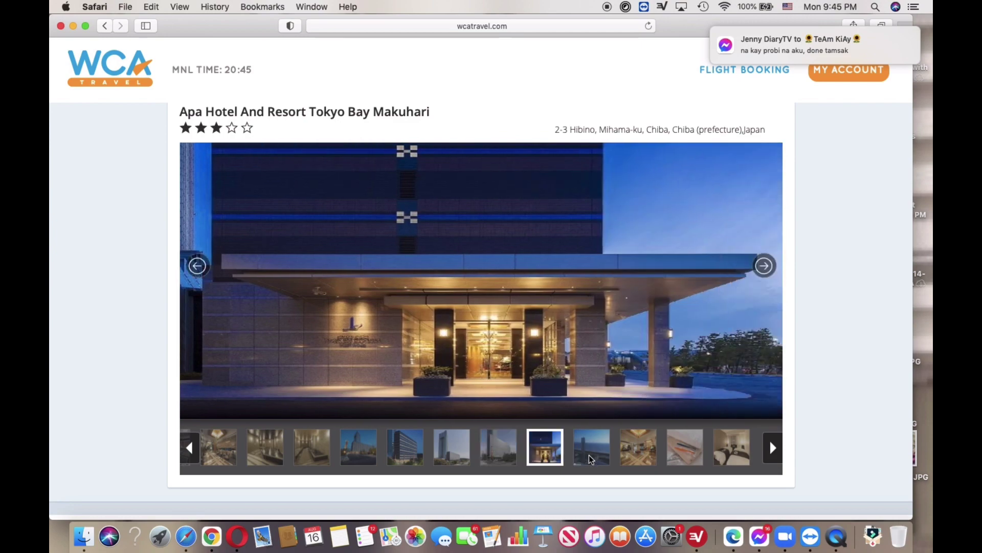
pyautogui.click(594, 457)
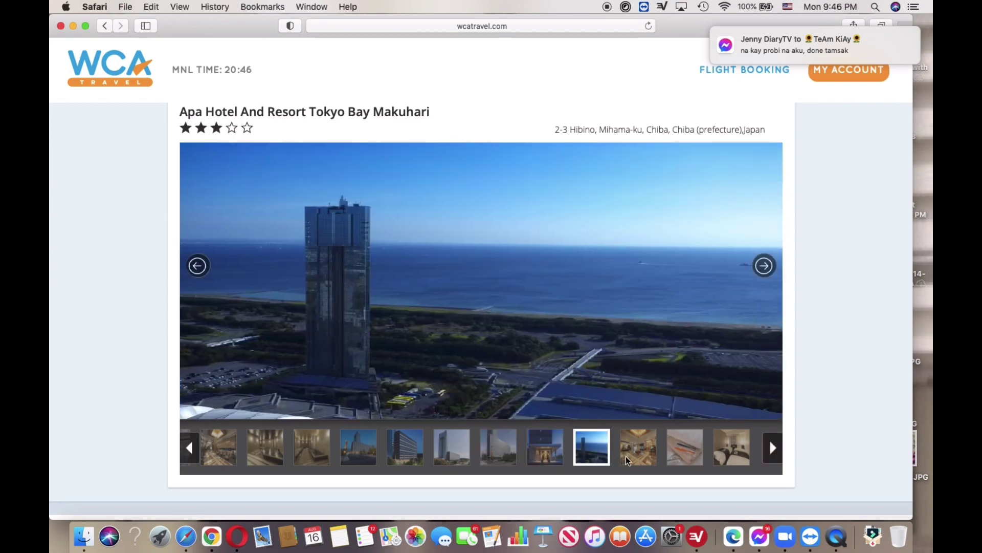
pyautogui.click(639, 453)
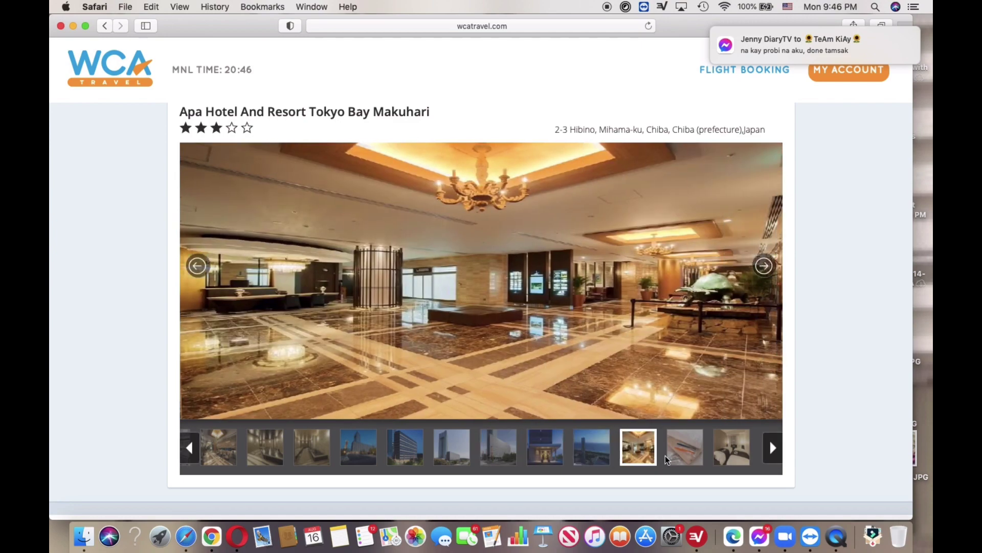
pyautogui.click(685, 453)
pyautogui.click(729, 454)
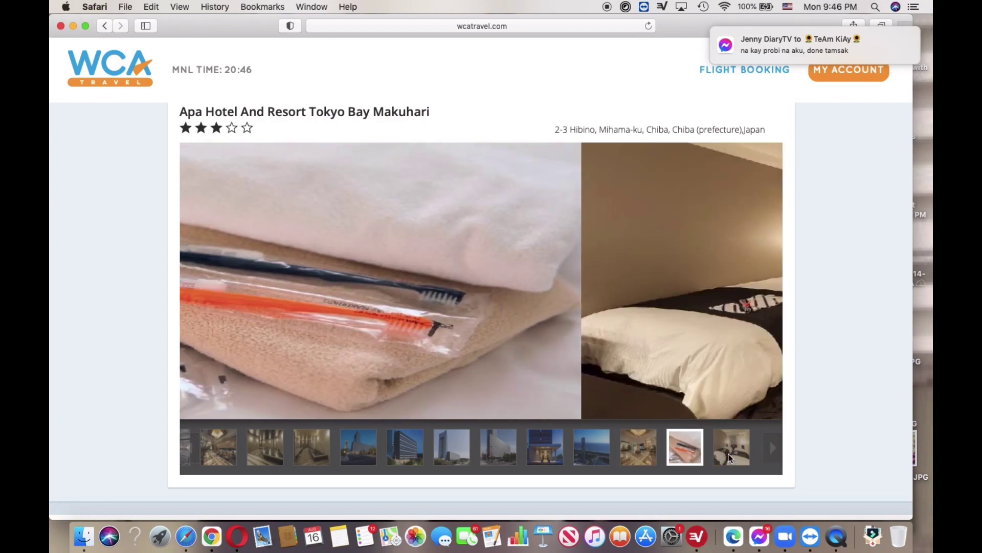
pyautogui.click(774, 449)
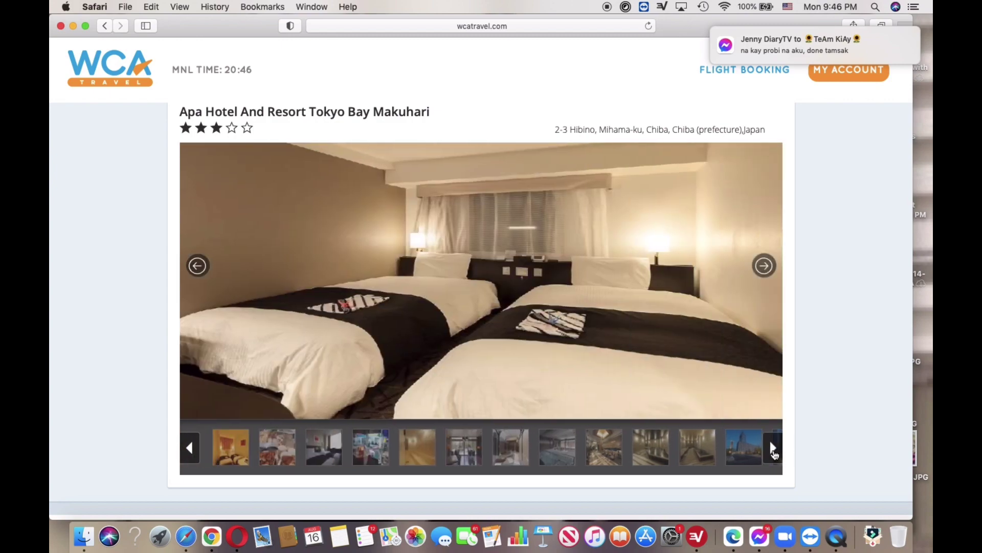
# Show the ROOMS & RATE list, including Double Run Of House with breakfast at ₱4,733.76
pyautogui.scroll(5, 533, 378)
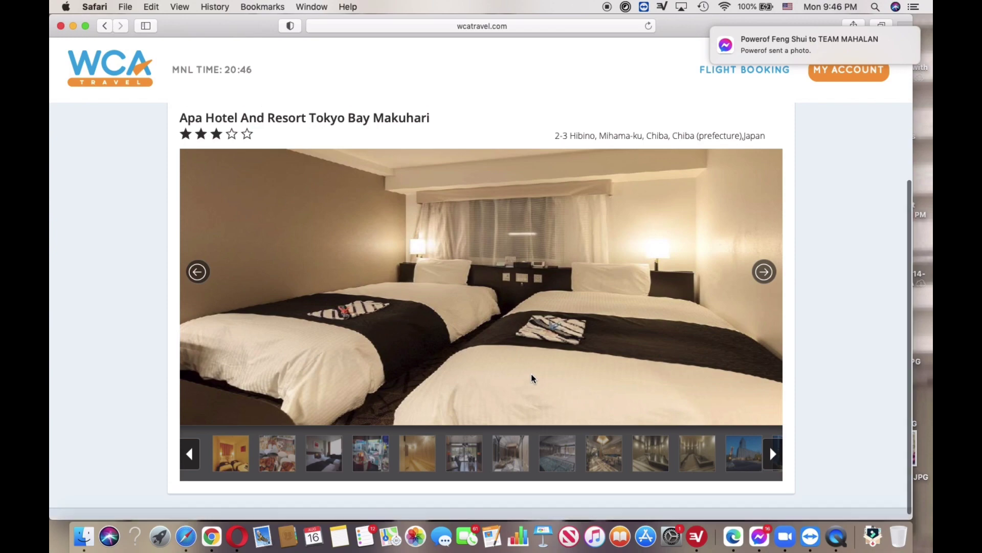
pyautogui.scroll(-2, 532, 378)
pyautogui.scroll(2, 532, 378)
pyautogui.scroll(1, 531, 378)
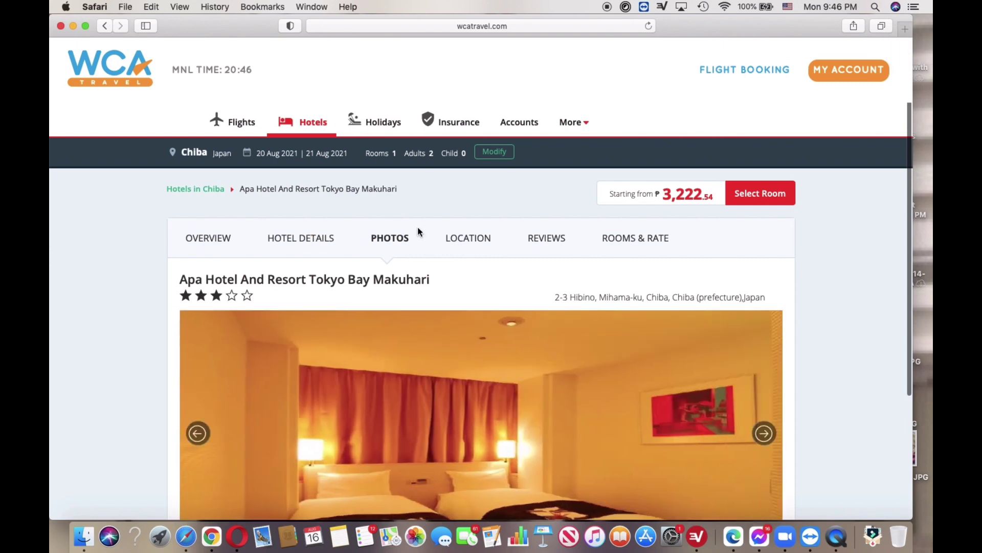
pyautogui.click(619, 242)
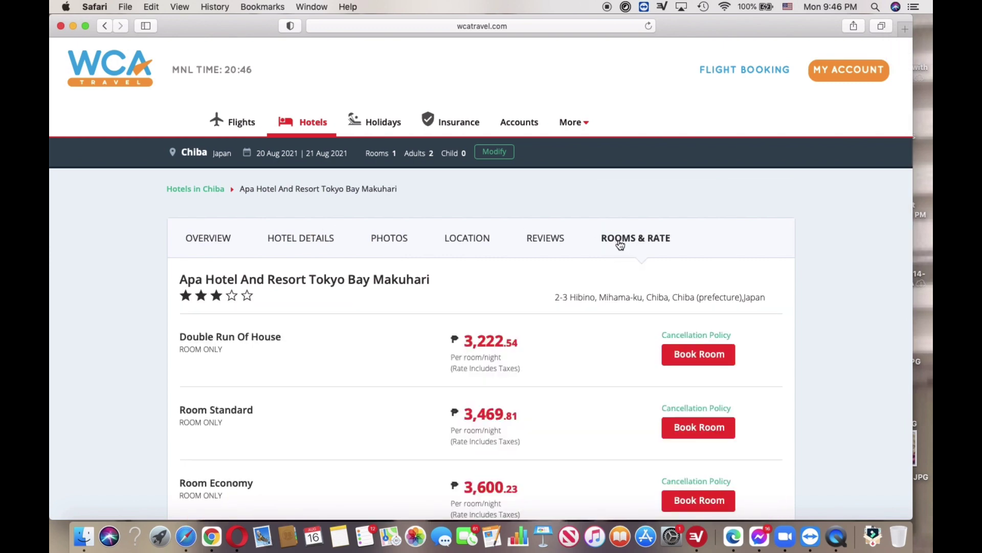
pyautogui.scroll(-10, 619, 245)
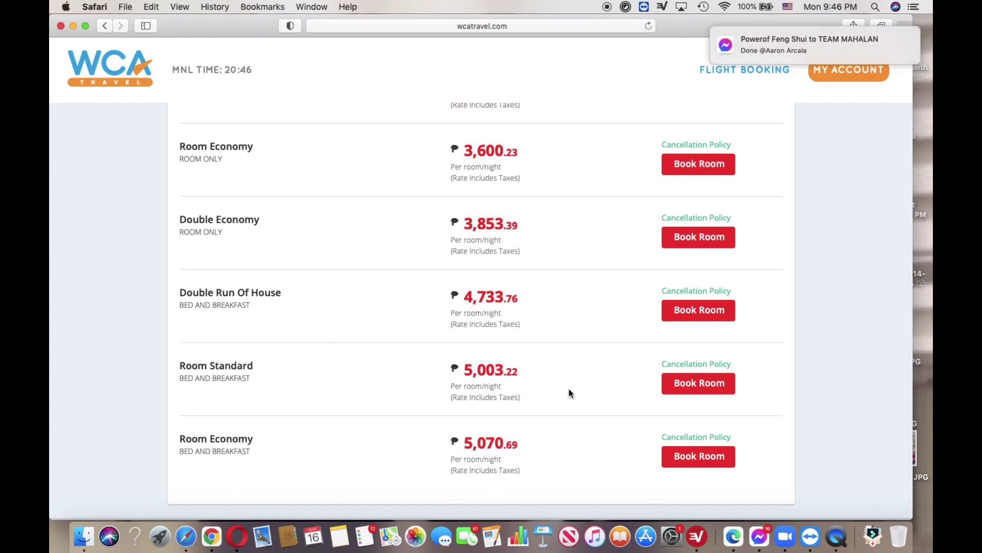
pyautogui.scroll(2, 422, 394)
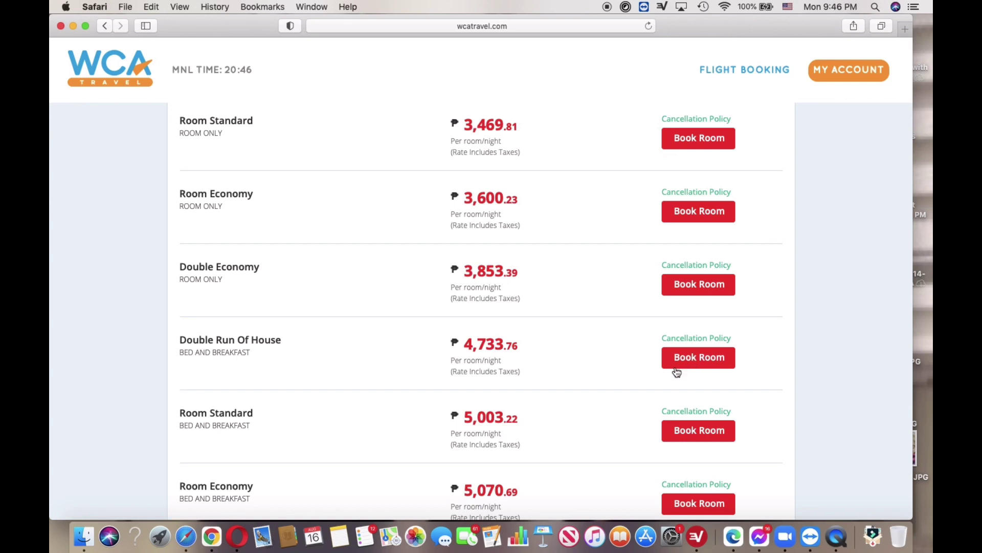
# Book the Double Run Of House bed-and-breakfast room and give Adult 1 the title Ms
pyautogui.click(699, 358)
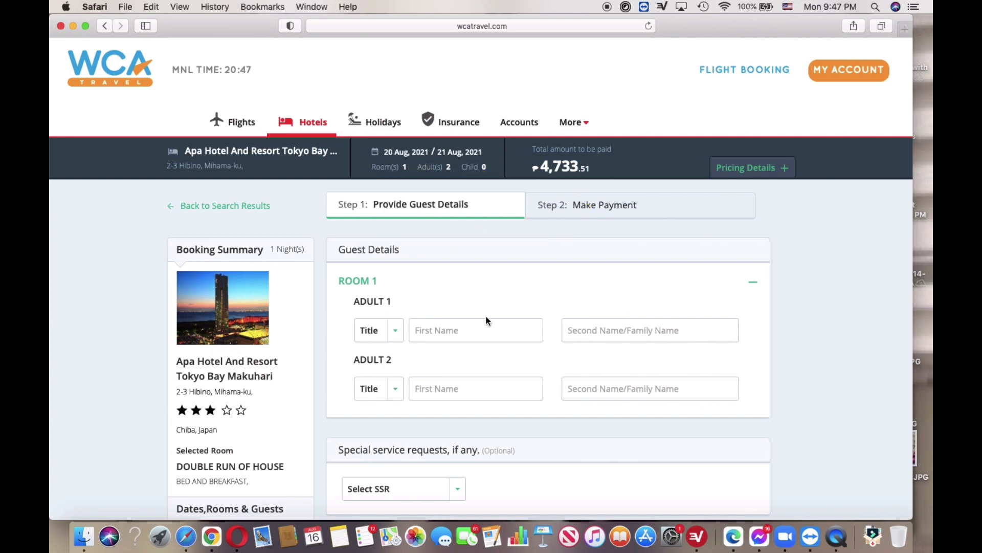
pyautogui.click(434, 330)
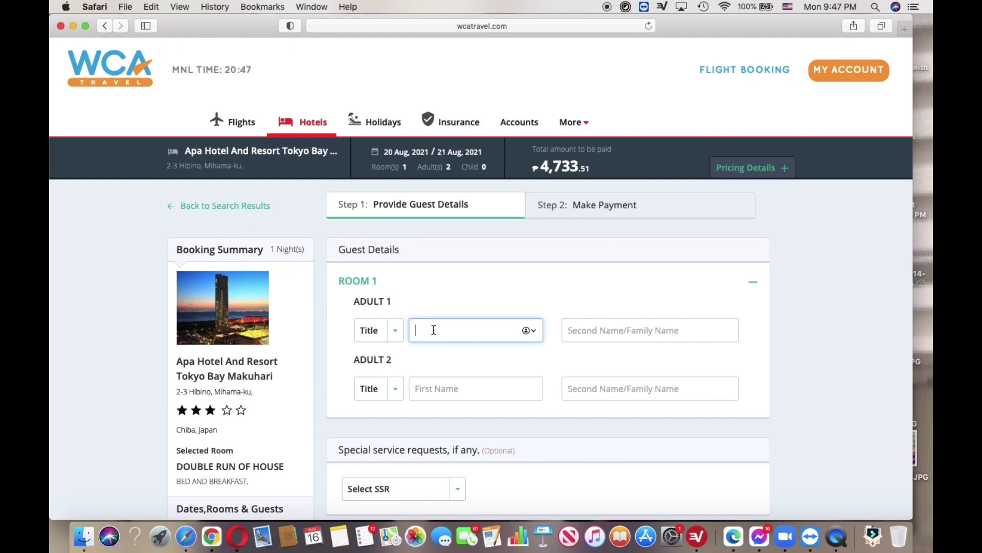
pyautogui.click(395, 331)
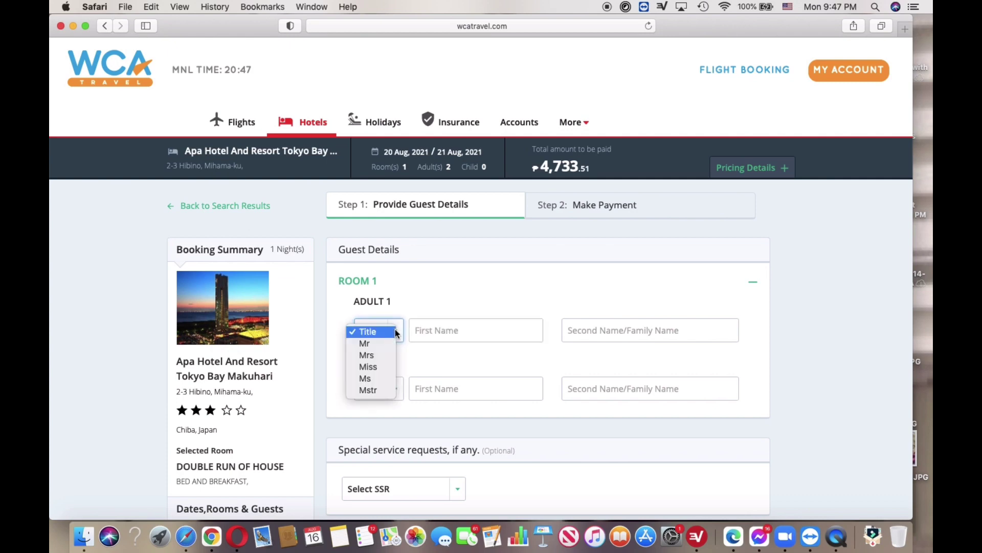
pyautogui.click(365, 378)
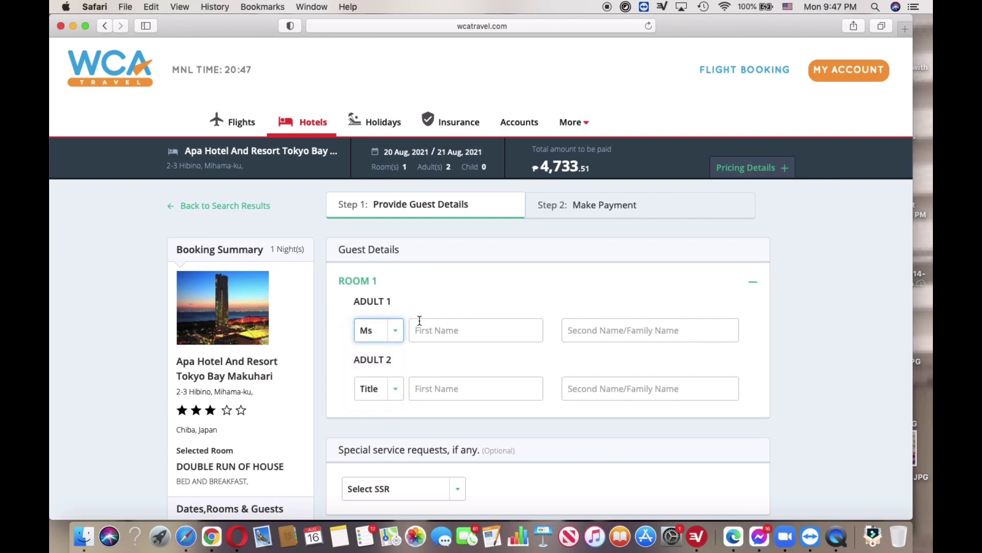
# Enter Adult 1's first name and family name, dismissing the autofill suggestions
pyautogui.click(429, 332)
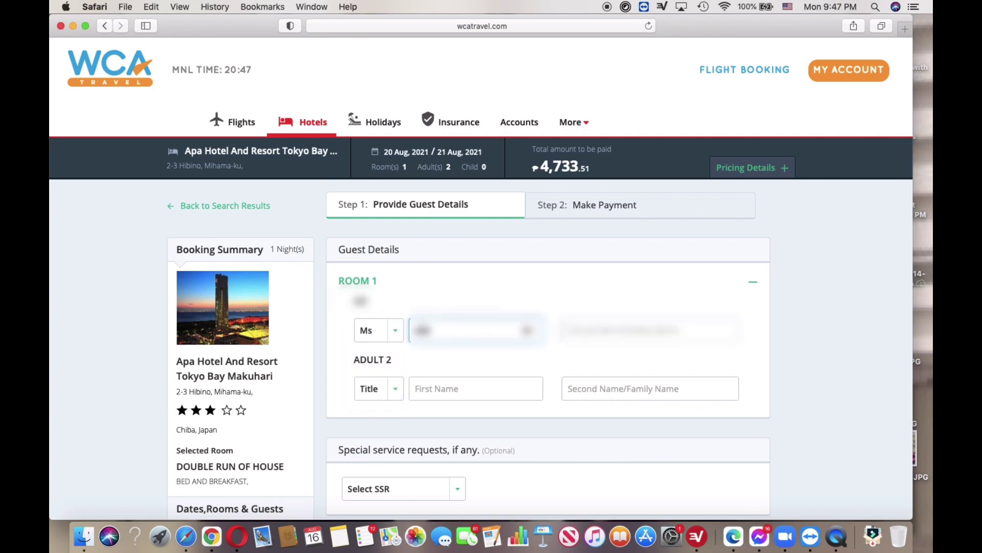
pyautogui.press('BackSpace')
pyautogui.press('BackSpace')
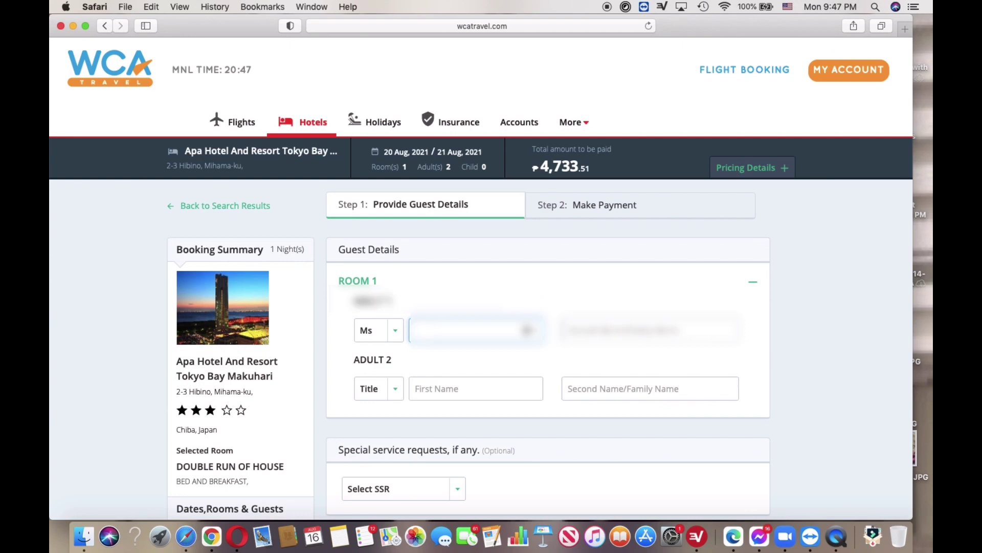
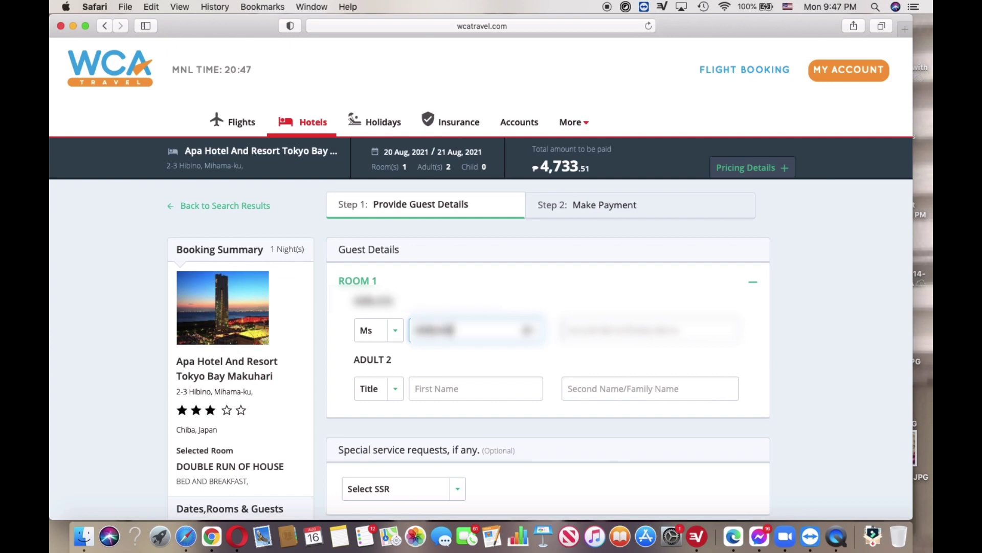
pyautogui.click(575, 331)
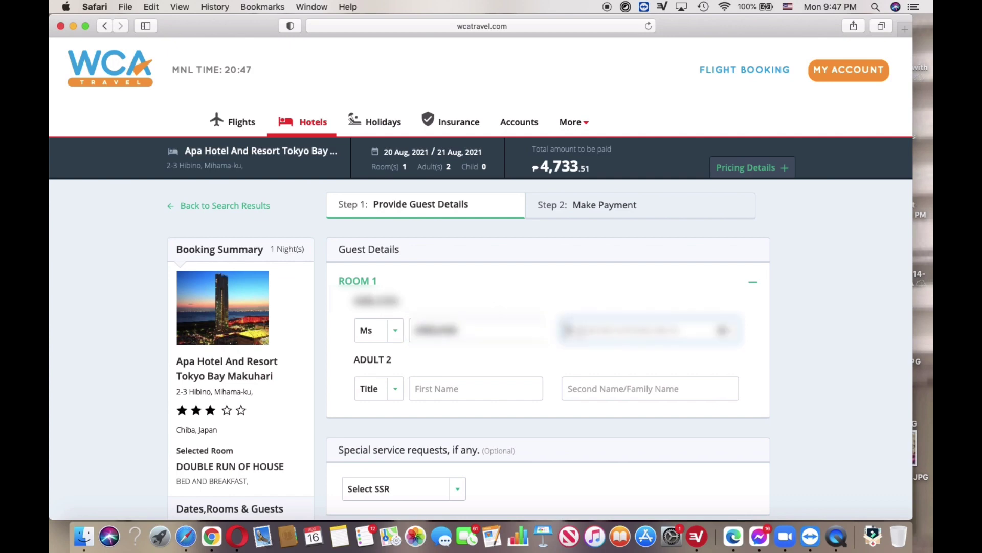
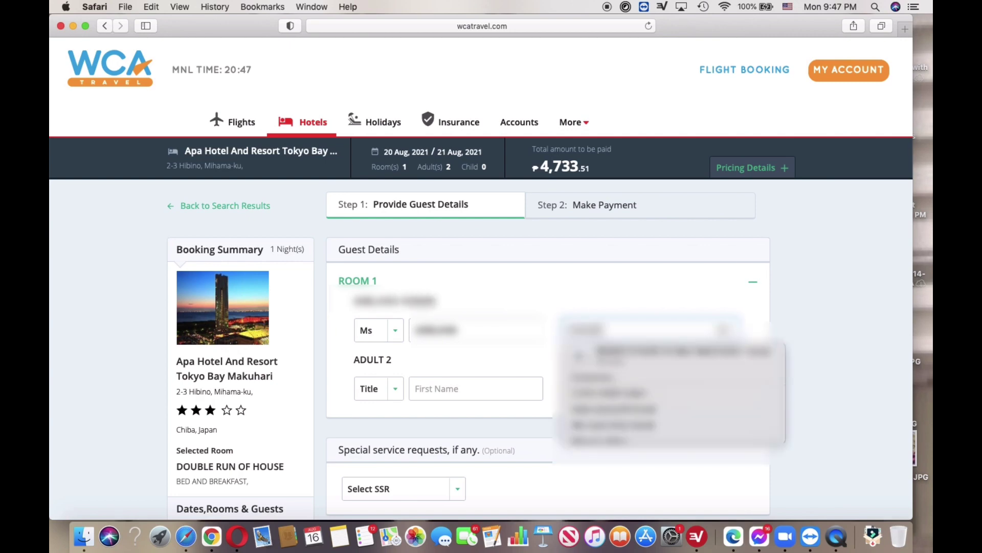
pyautogui.click(543, 367)
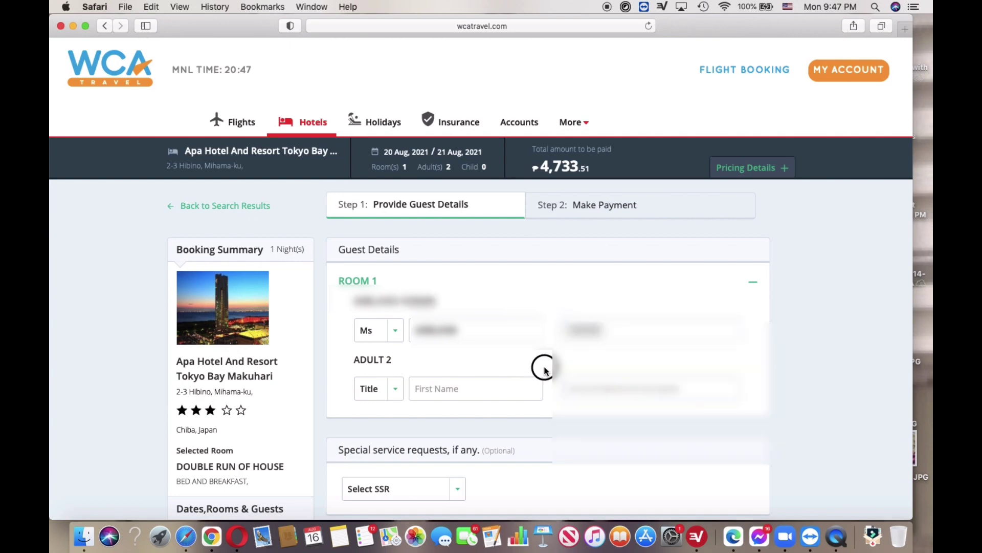
# Set Adult 2's title to Miss
pyautogui.click(389, 391)
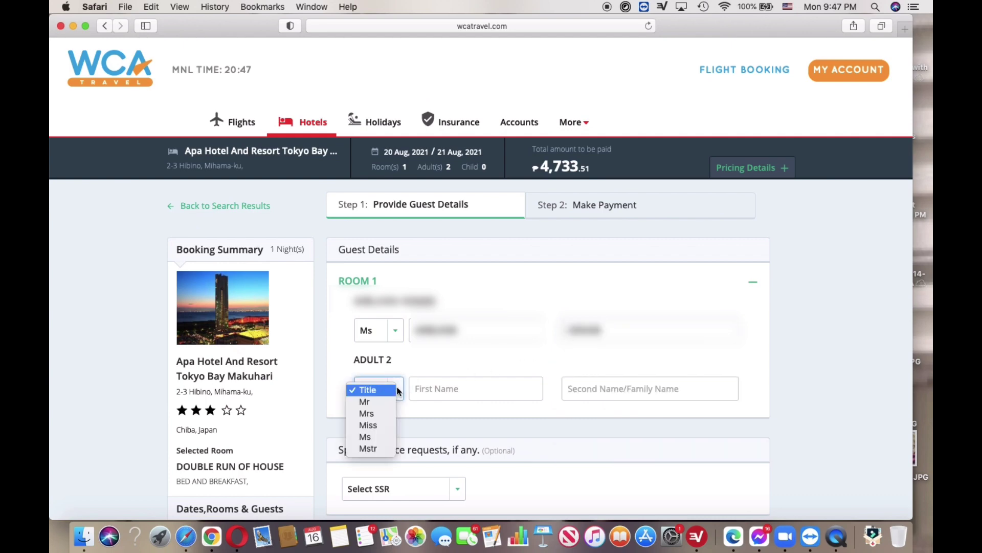
pyautogui.click(370, 437)
pyautogui.click(440, 390)
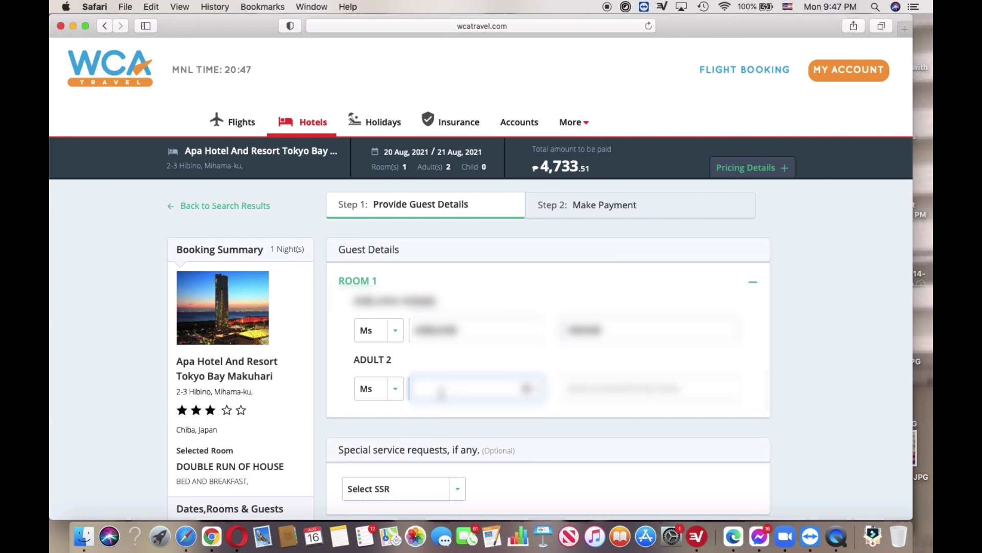
pyautogui.click(393, 389)
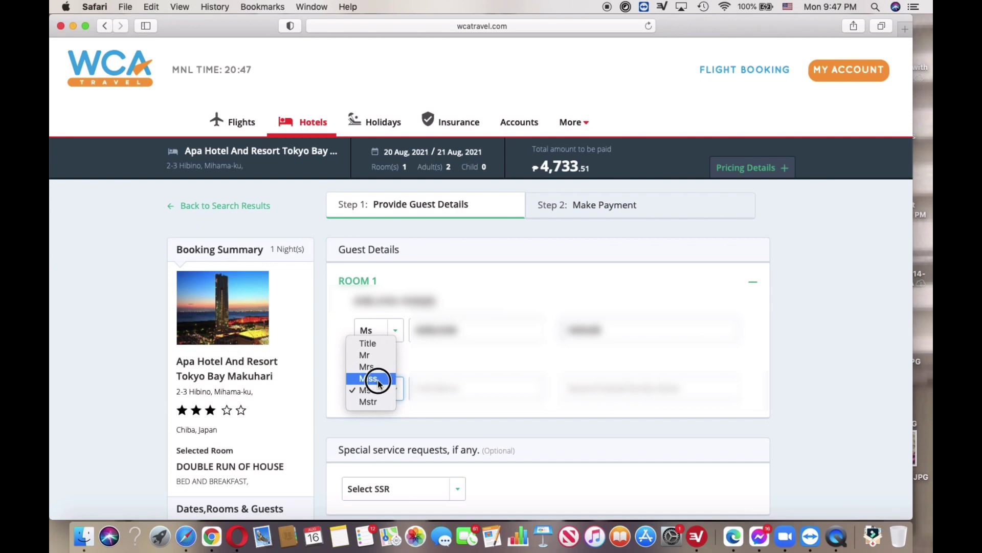
pyautogui.click(378, 379)
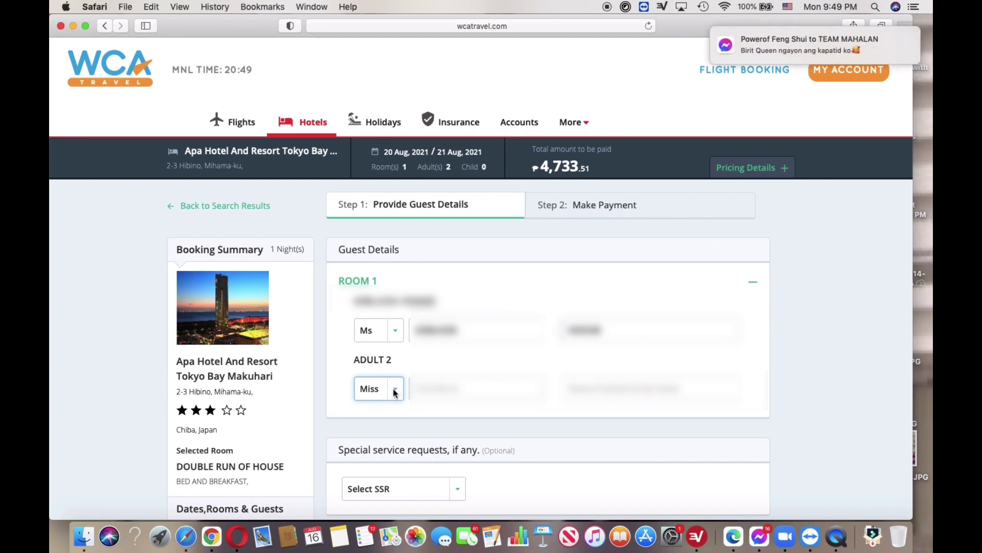
pyautogui.click(394, 392)
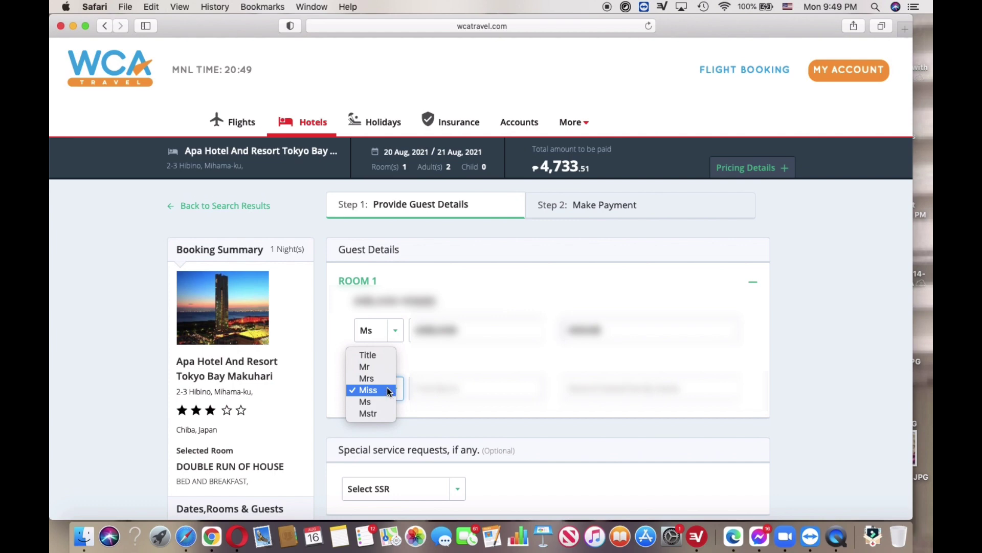
pyautogui.click(387, 393)
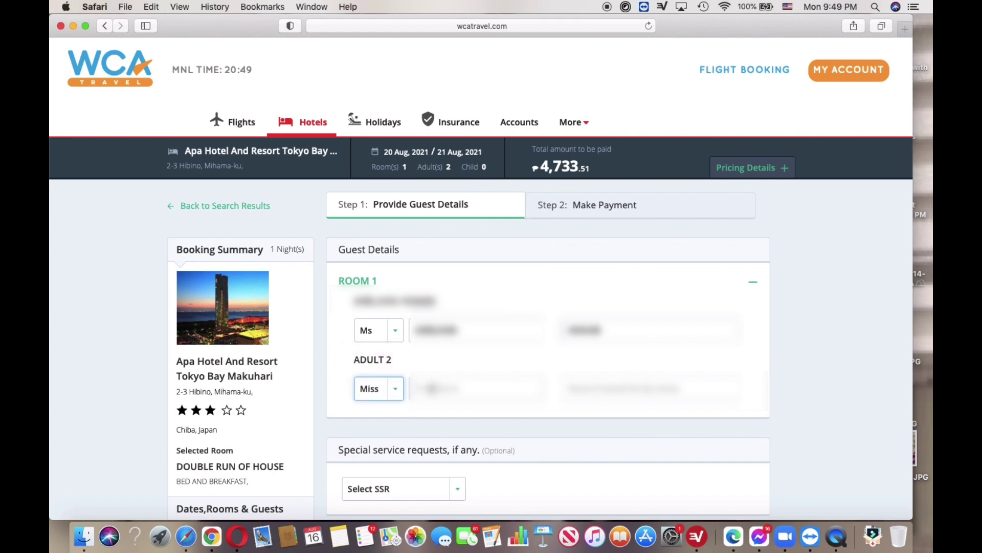
# Enter Adult 2's first name and family name, then scroll down to Contact Details
pyautogui.click(432, 389)
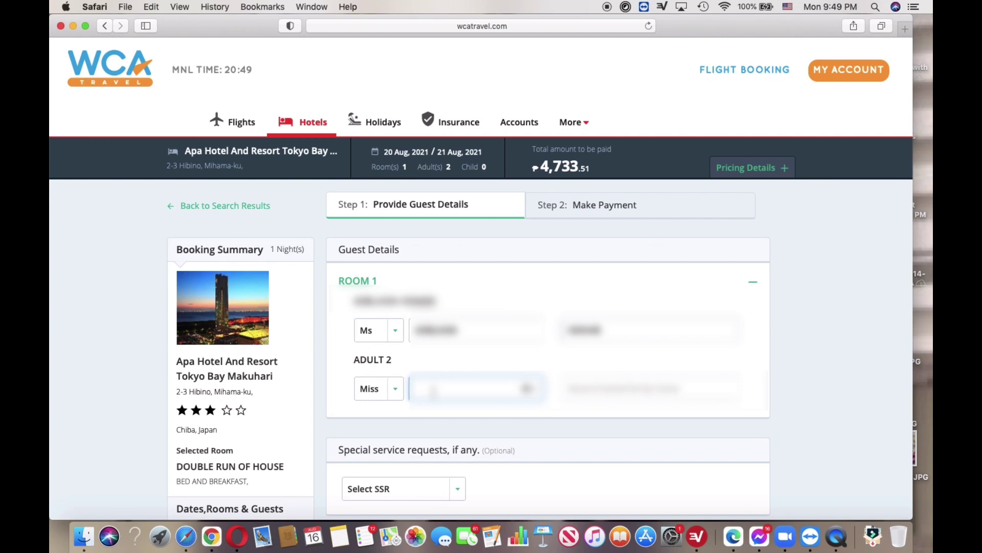
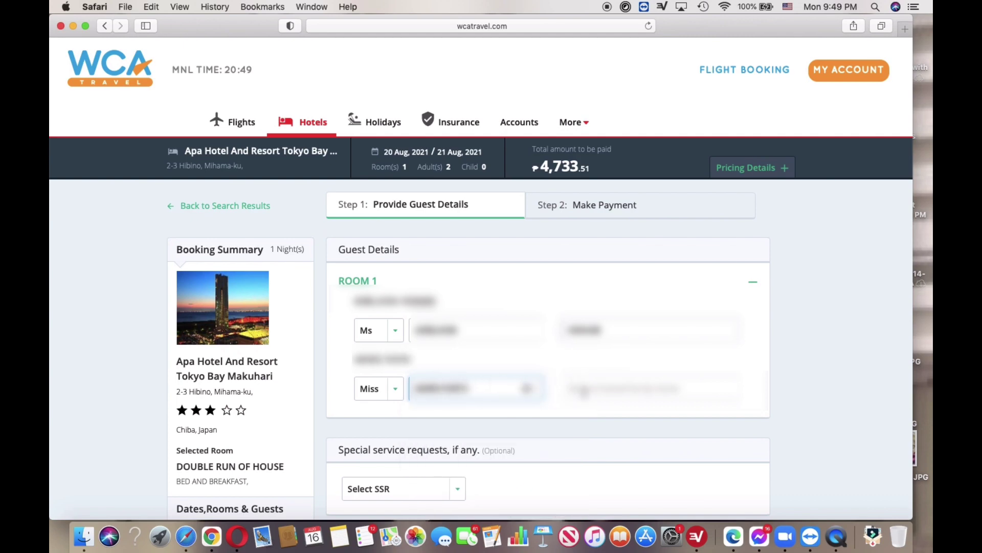
pyautogui.click(584, 389)
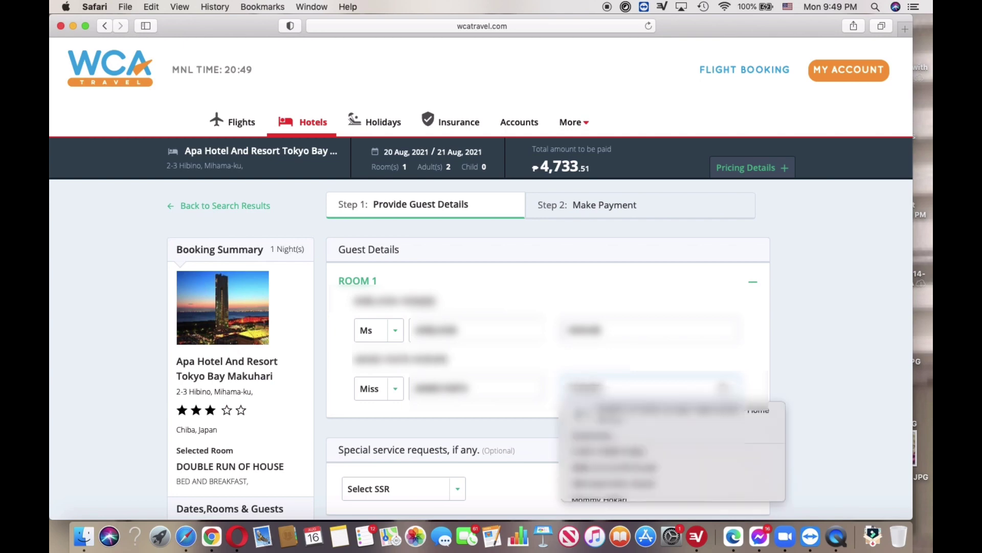
pyautogui.click(510, 429)
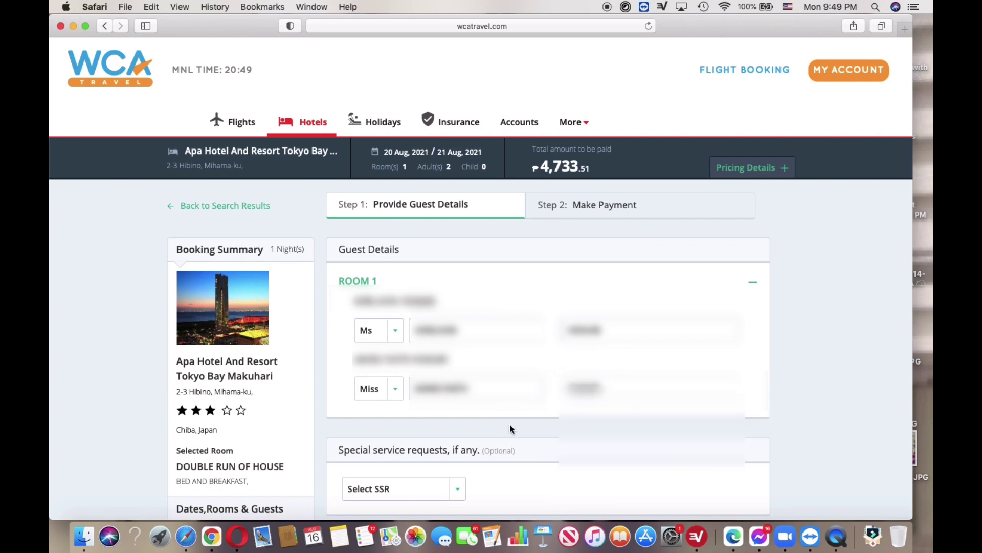
pyautogui.scroll(-5, 510, 426)
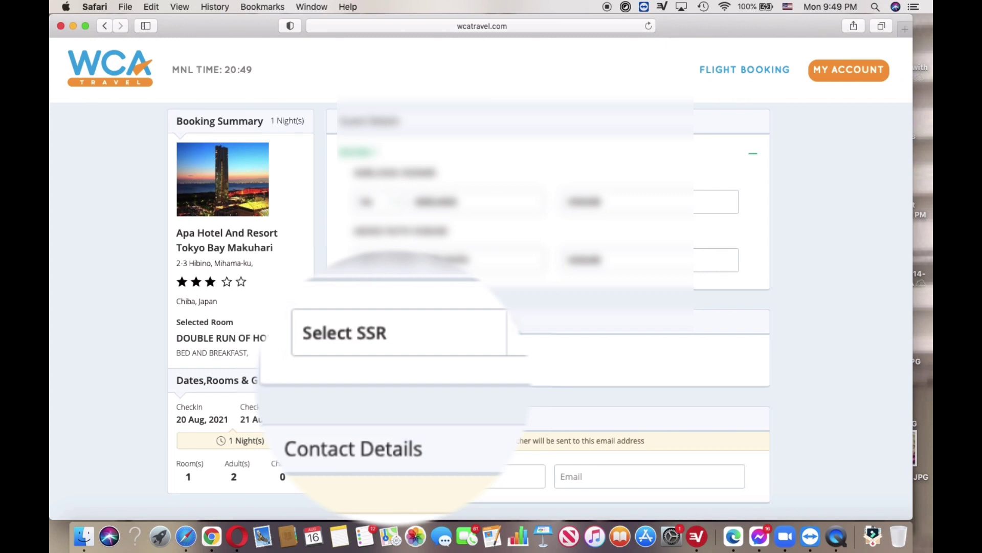
# Leave the special service requests list without choosing any request
pyautogui.click(513, 338)
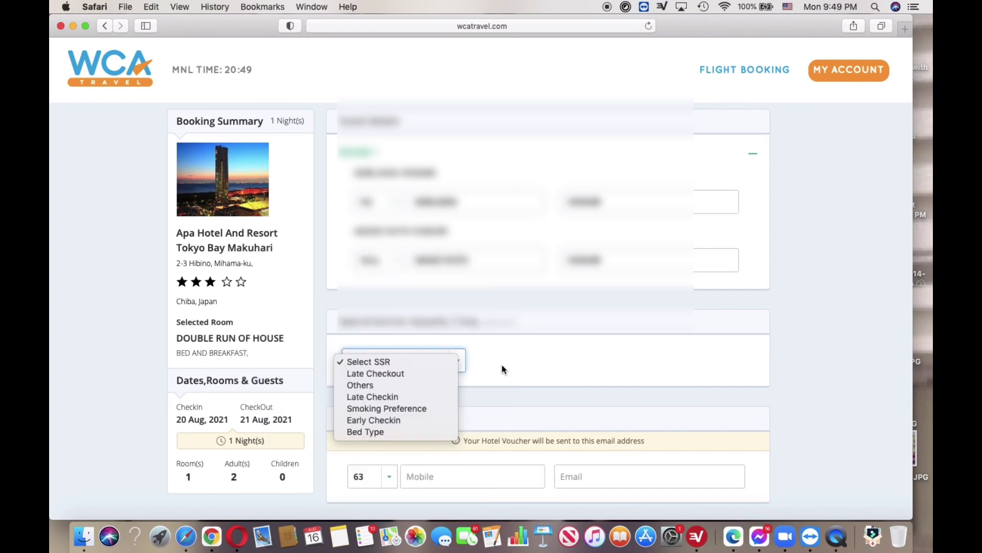
pyautogui.click(501, 367)
pyautogui.scroll(-4, 502, 368)
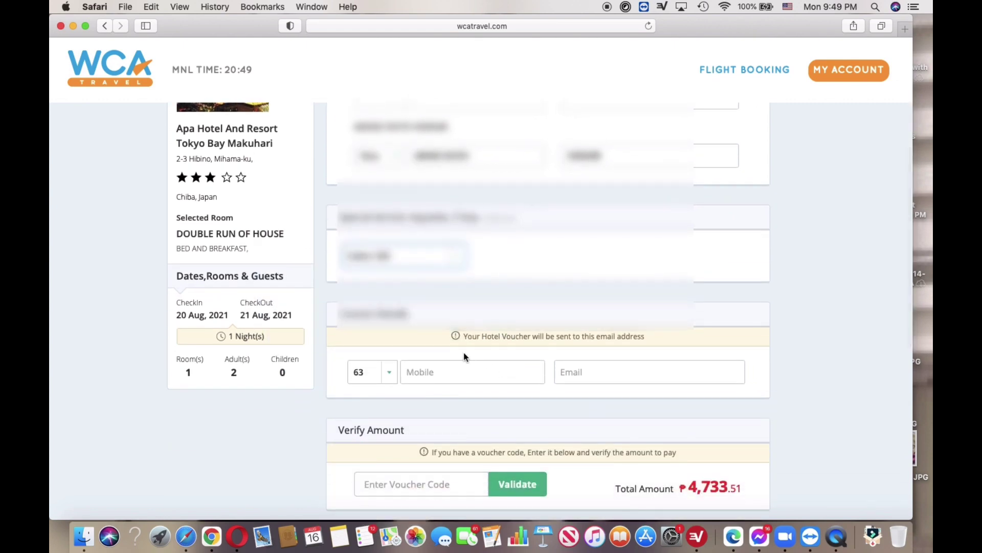
# Change the contact phone country code from 63 to 81
pyautogui.click(388, 375)
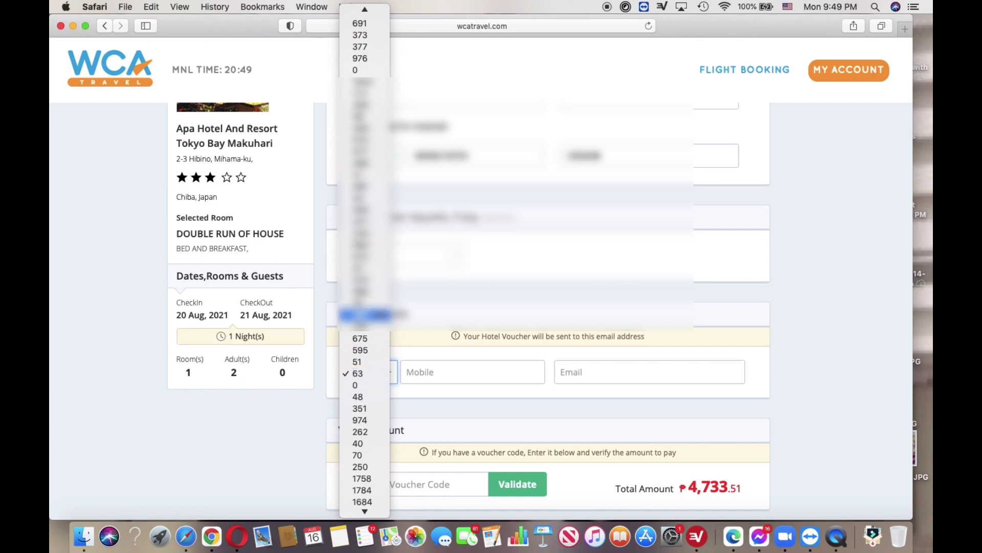
pyautogui.scroll(5, 364, 307)
pyautogui.scroll(3, 364, 246)
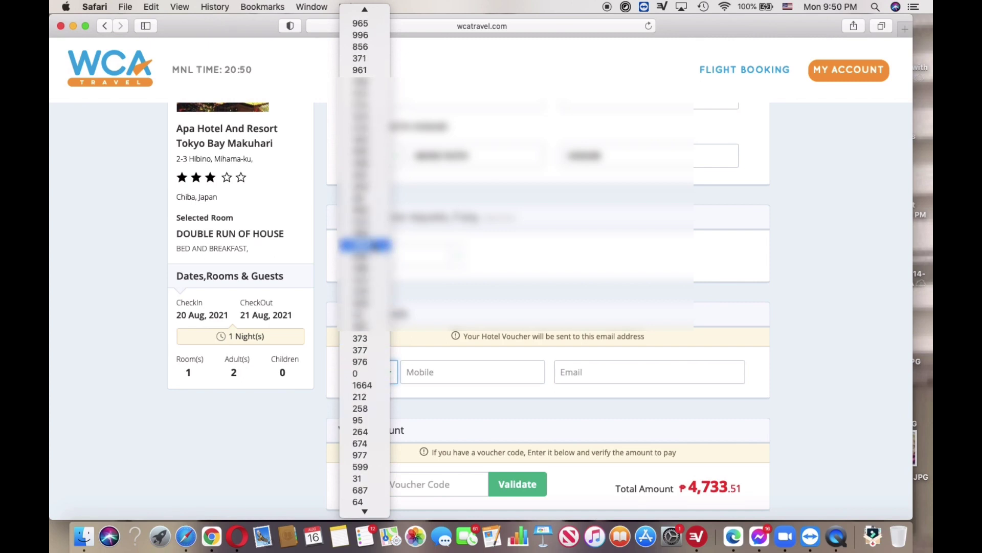
pyautogui.scroll(4, 365, 303)
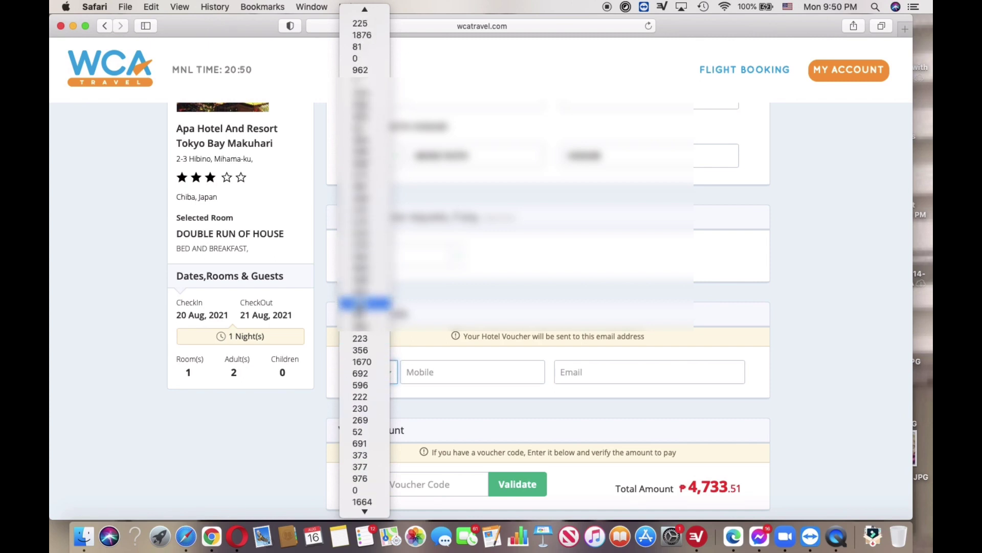
pyautogui.scroll(1, 364, 303)
pyautogui.scroll(3, 364, 303)
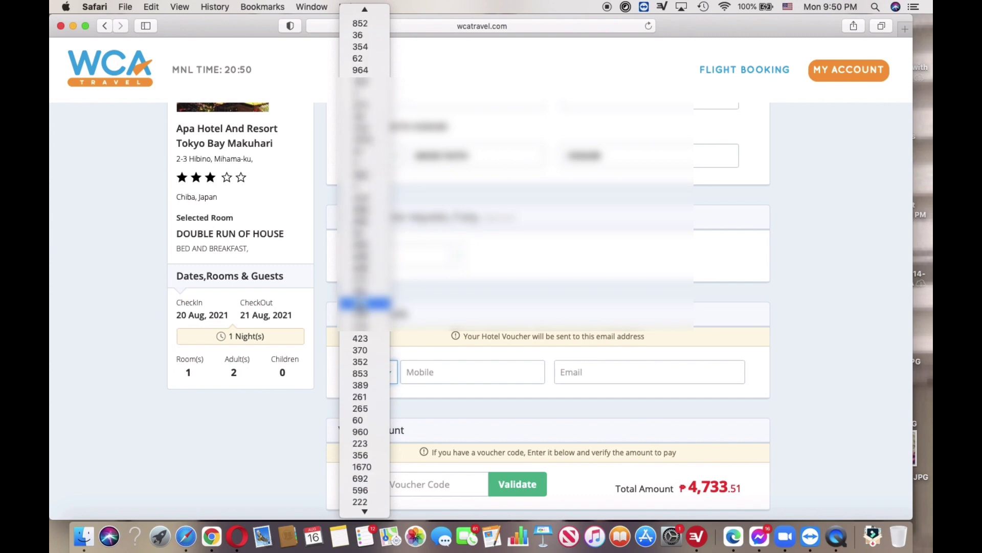
pyautogui.scroll(2, 364, 303)
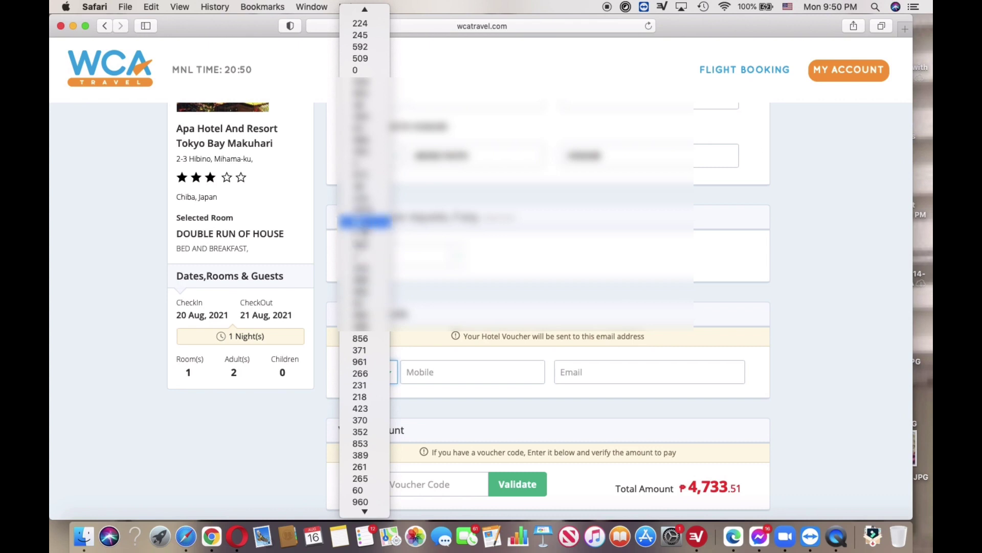
pyautogui.click(361, 233)
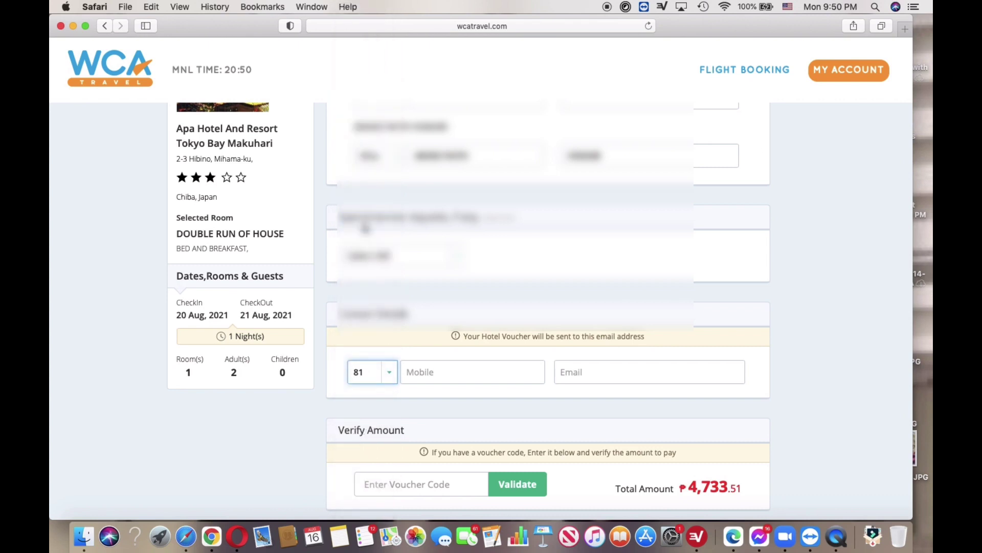
# Enter the contact's mobile number and Gmail e-mail address in Contact Details
pyautogui.click(440, 372)
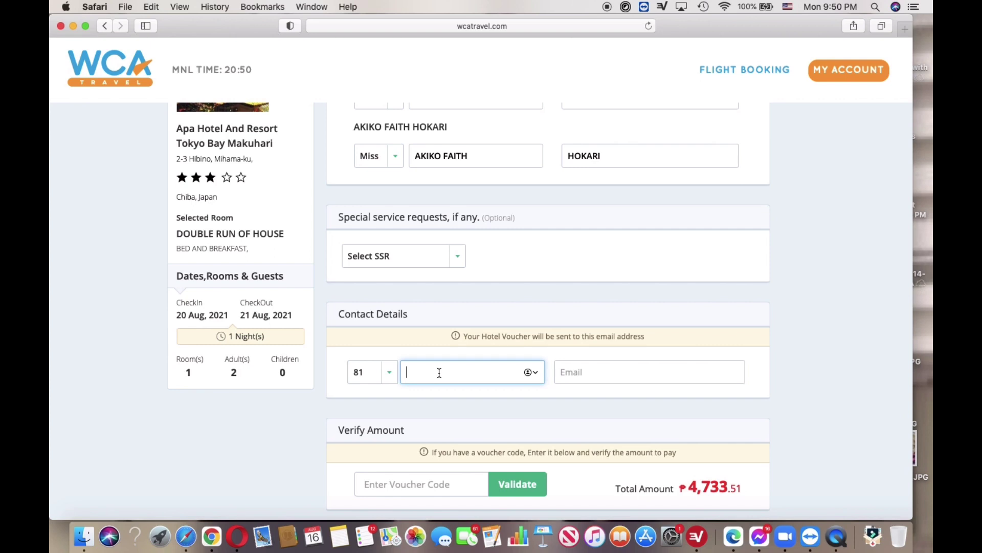
pyautogui.click(577, 374)
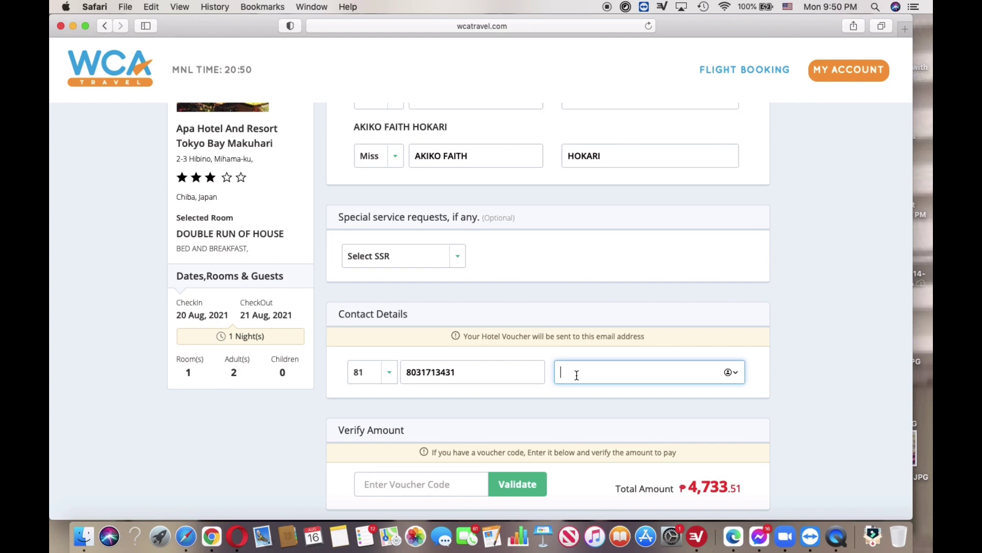
pyautogui.write('A')
pyautogui.press('BackSpace')
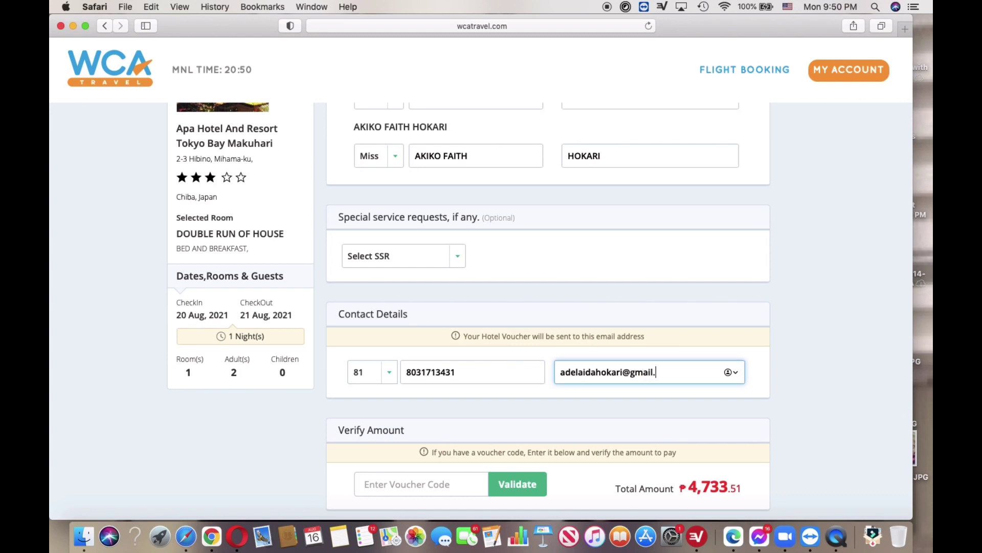
pyautogui.click(735, 377)
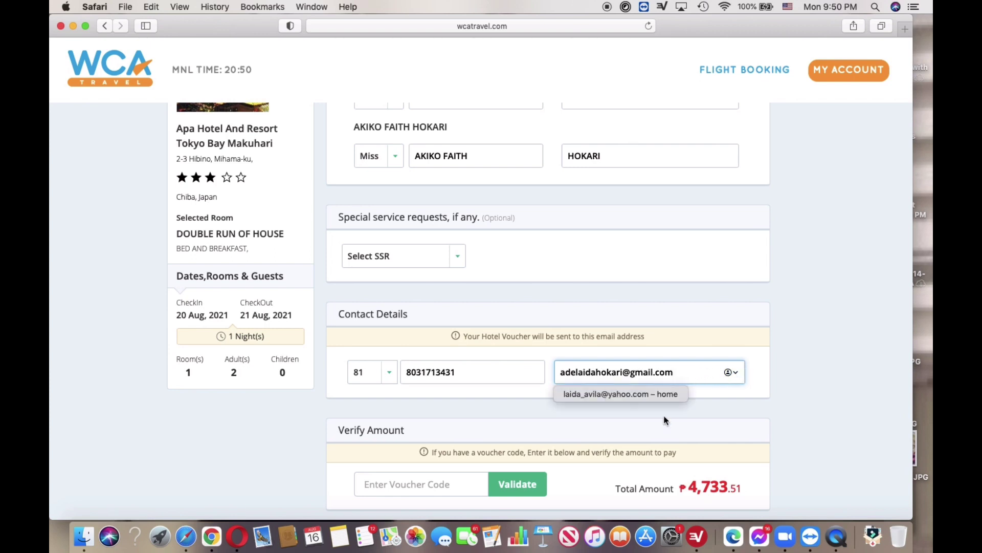
pyautogui.scroll(-1, 604, 425)
pyautogui.click(529, 396)
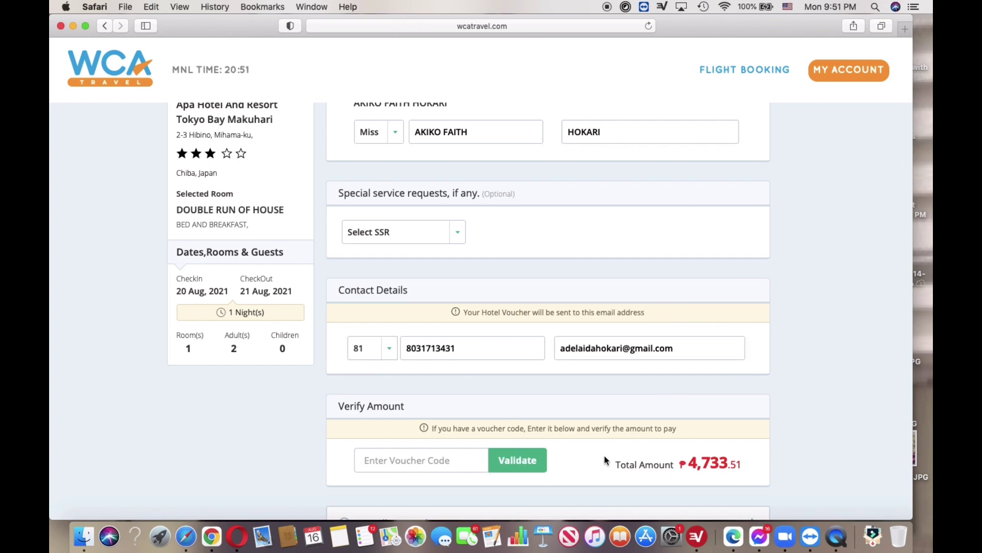
# Agree to the Cancellation Policy and submit the booking via Proceed to Booking
pyautogui.scroll(-4, 605, 460)
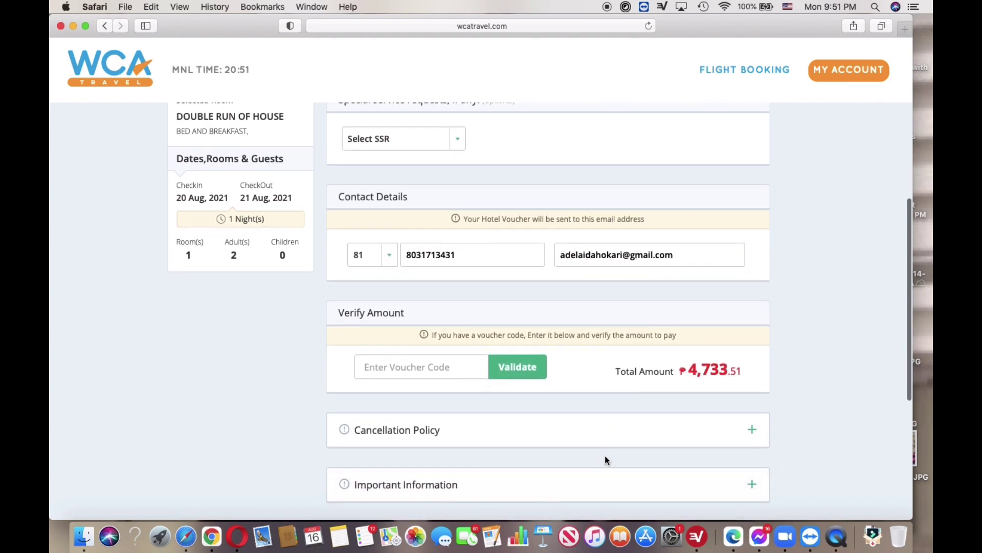
pyautogui.scroll(-5, 606, 459)
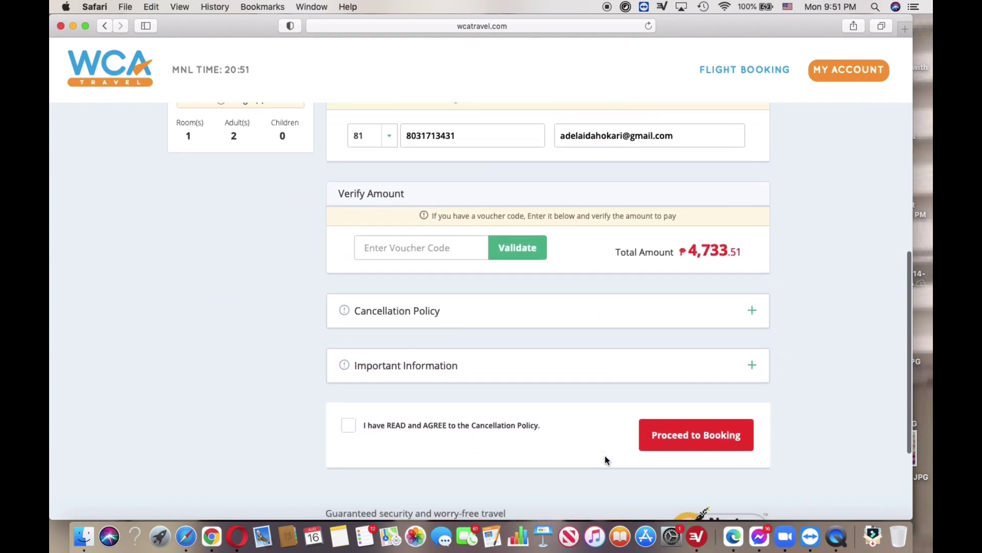
pyautogui.click(350, 429)
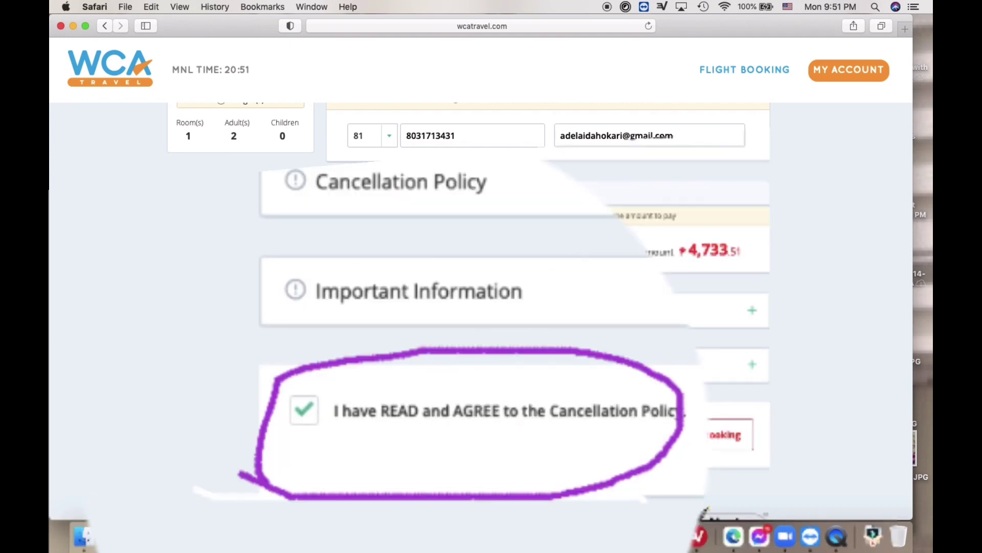
pyautogui.click(690, 436)
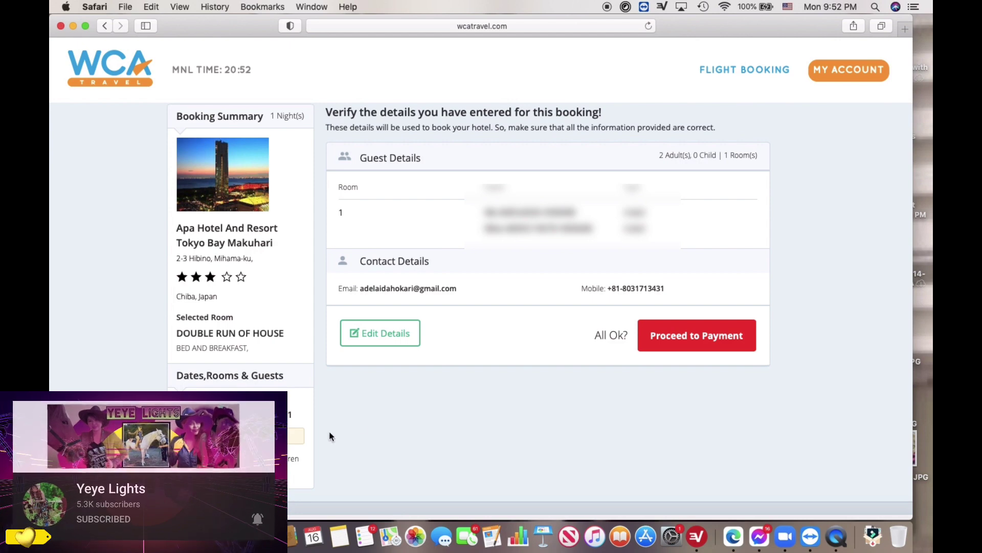
# Proceed from the verification page to payment
pyautogui.click(675, 335)
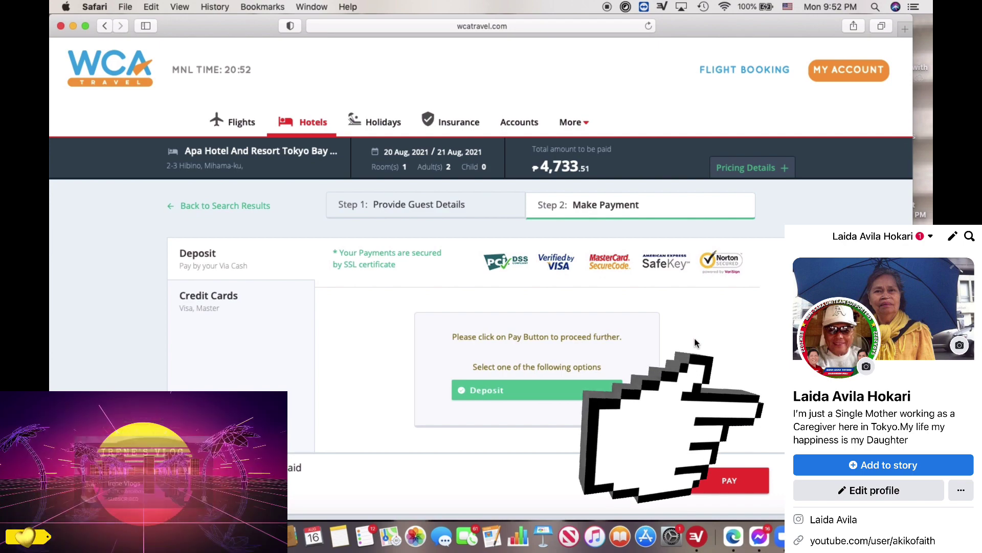
# Pay the ₱4,733.51 total using the Deposit payment option
pyautogui.scroll(-1, 695, 339)
pyautogui.scroll(1, 695, 339)
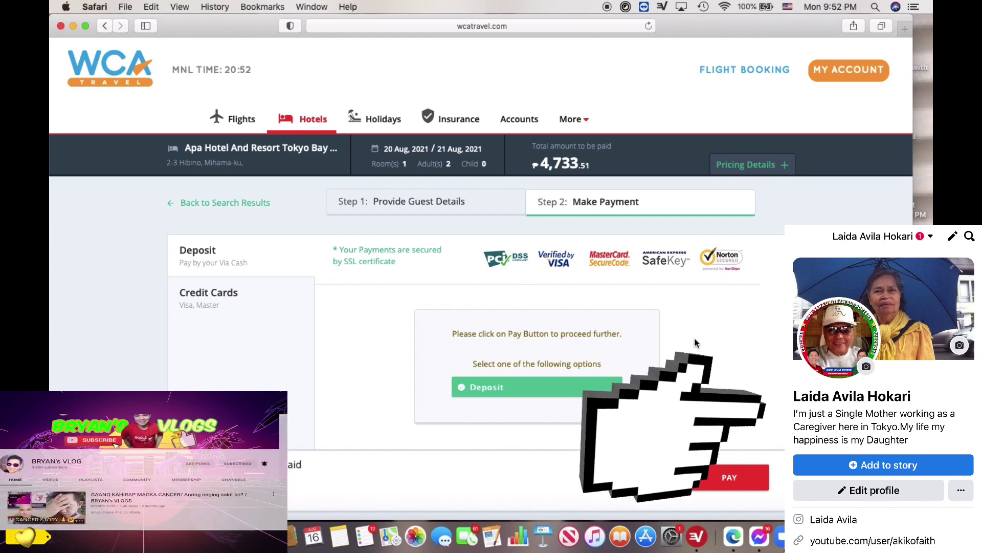
pyautogui.scroll(-1, 277, 306)
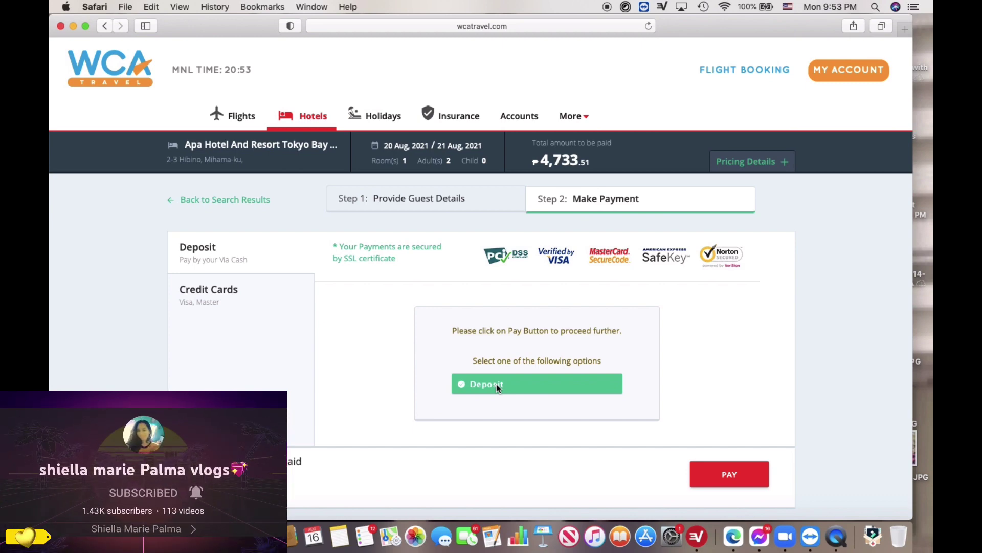
pyautogui.click(714, 476)
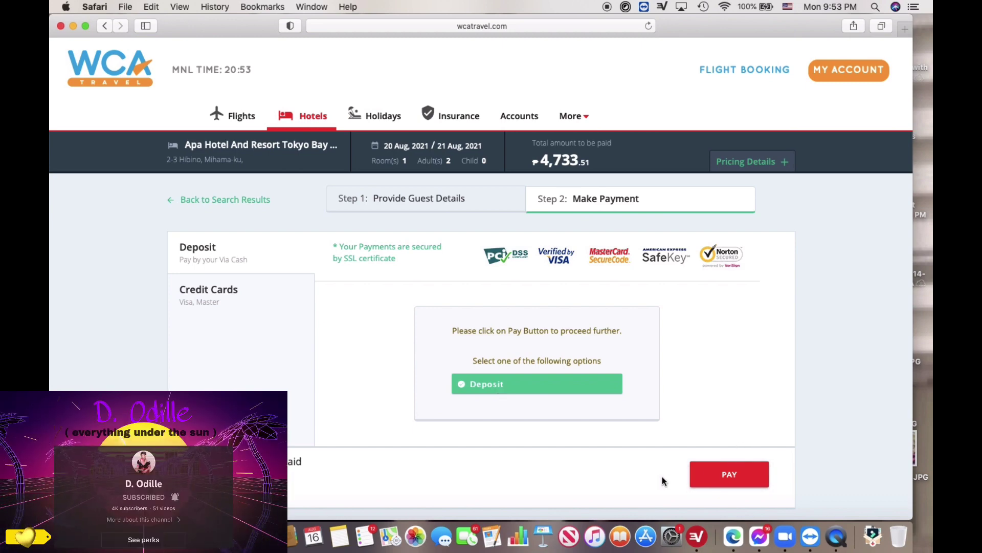
pyautogui.scroll(-1, 662, 476)
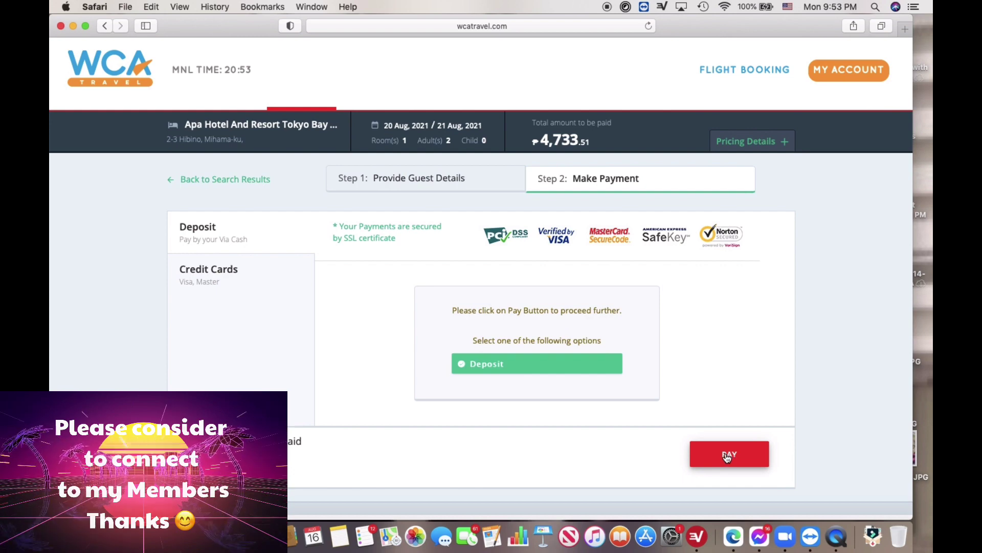
pyautogui.click(727, 456)
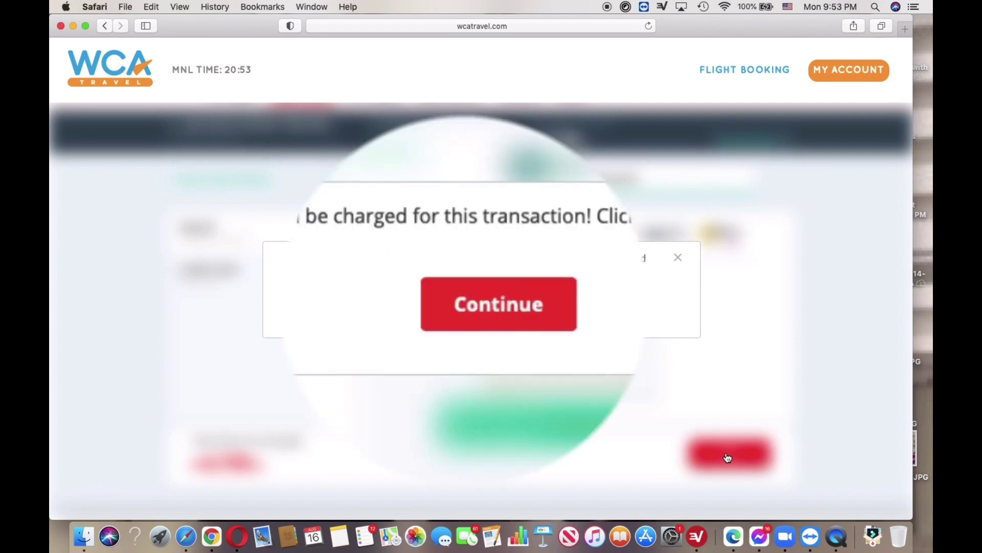
# Continue past the ₱4,733.51 charge prompt to complete the hotel booking
pyautogui.click(507, 306)
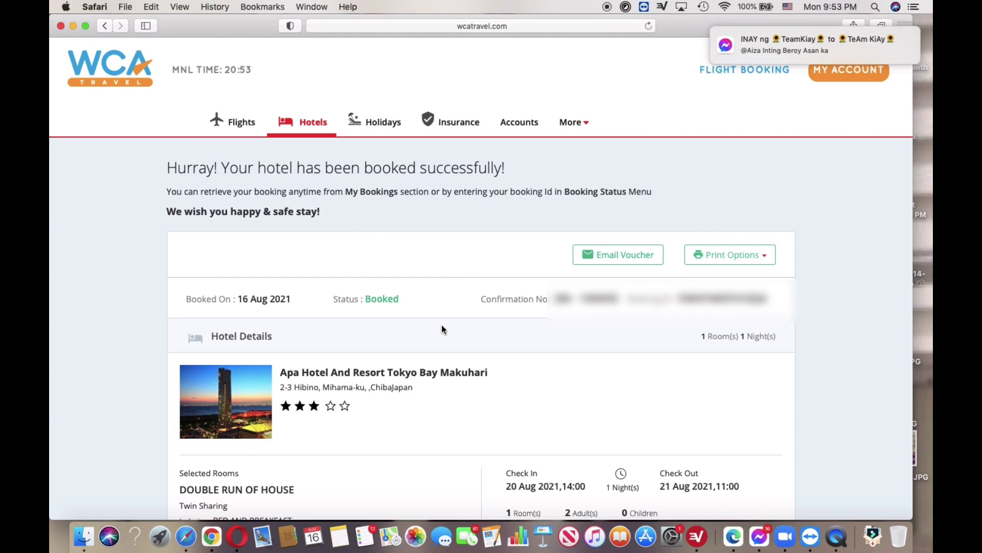
pyautogui.scroll(-2, 442, 328)
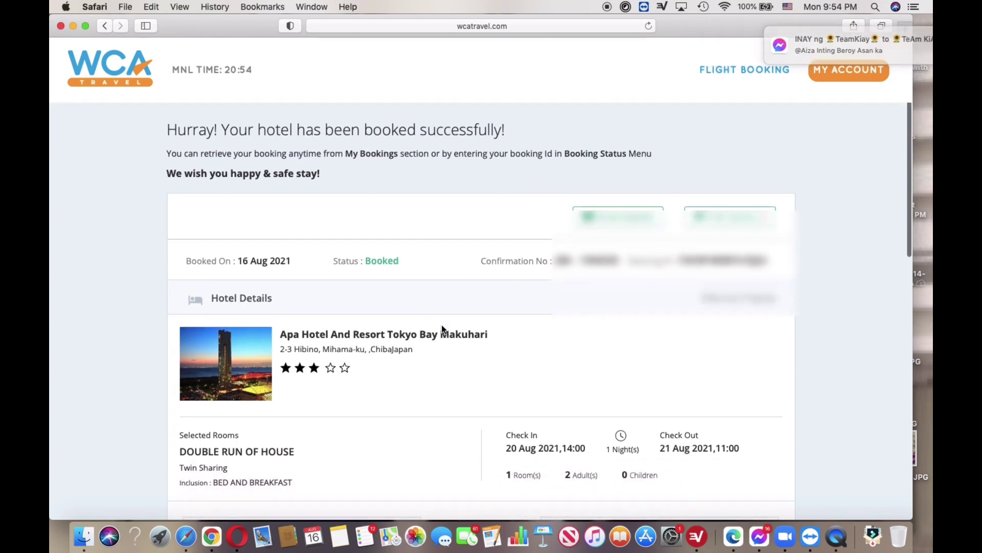
pyautogui.scroll(-1, 443, 328)
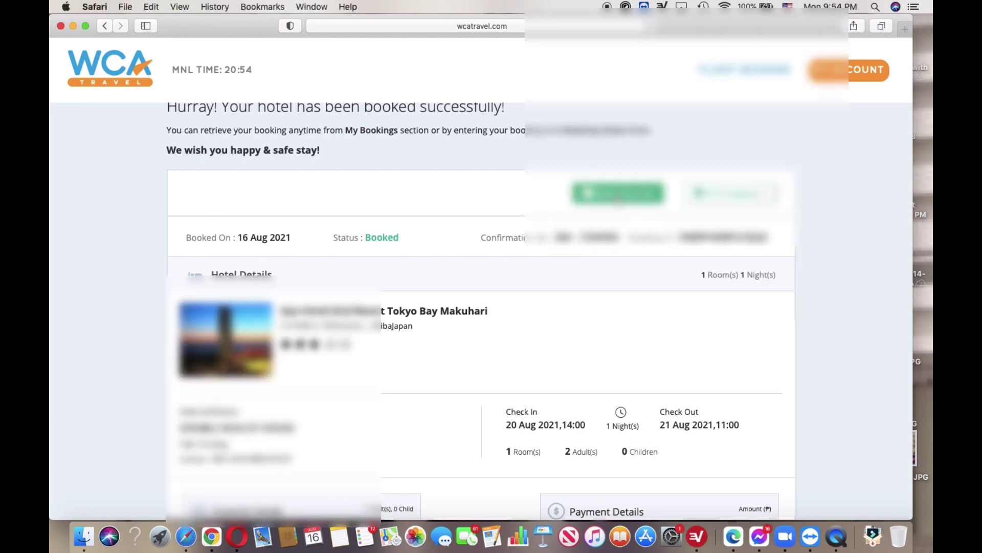
pyautogui.scroll(-5, 616, 199)
pyautogui.scroll(-3, 617, 199)
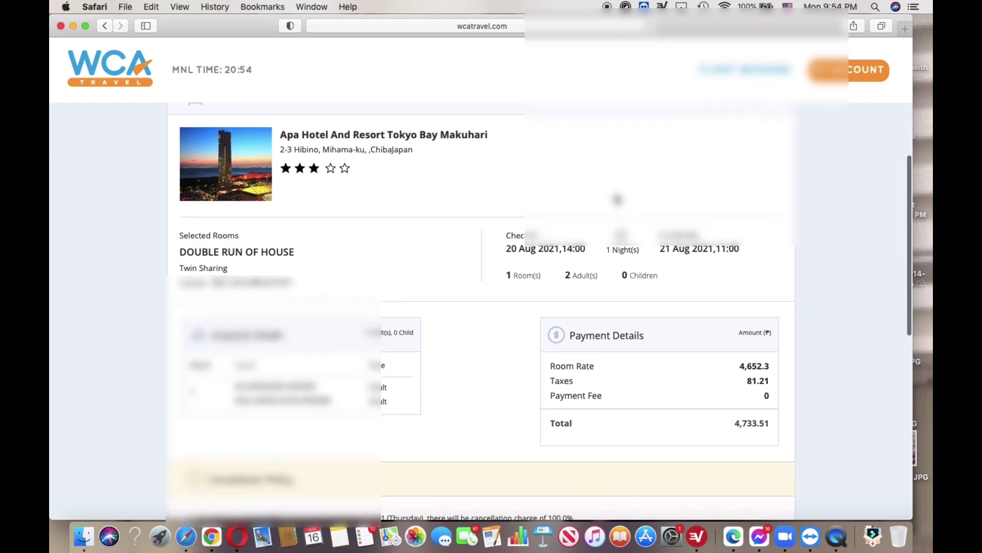